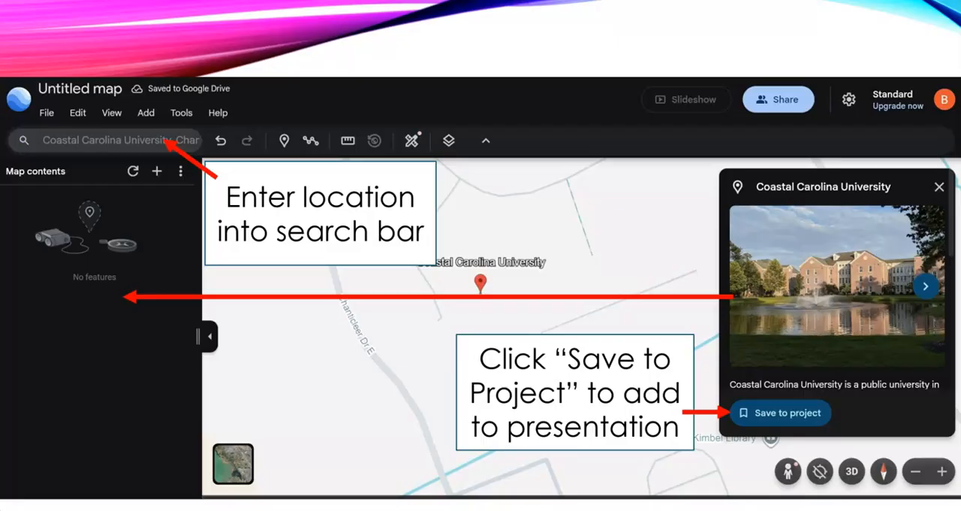
key(Right)
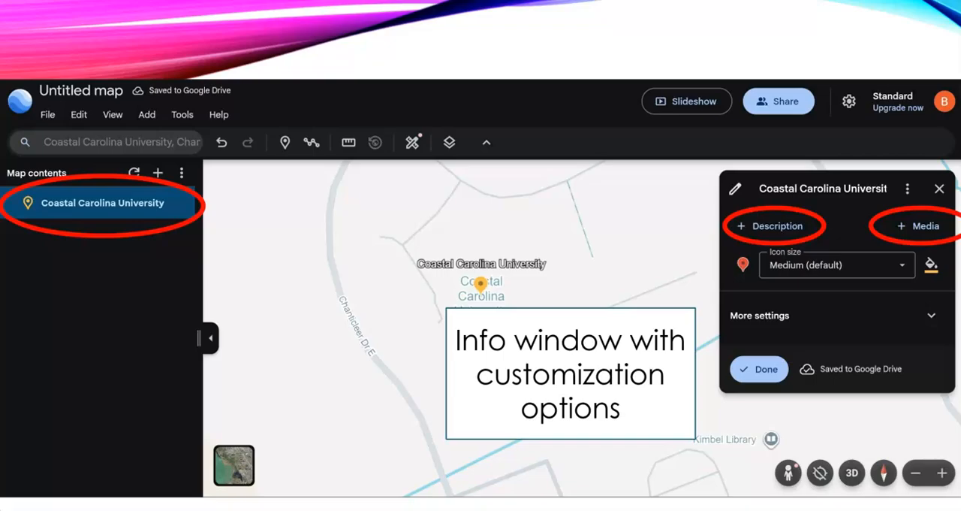
key(Escape)
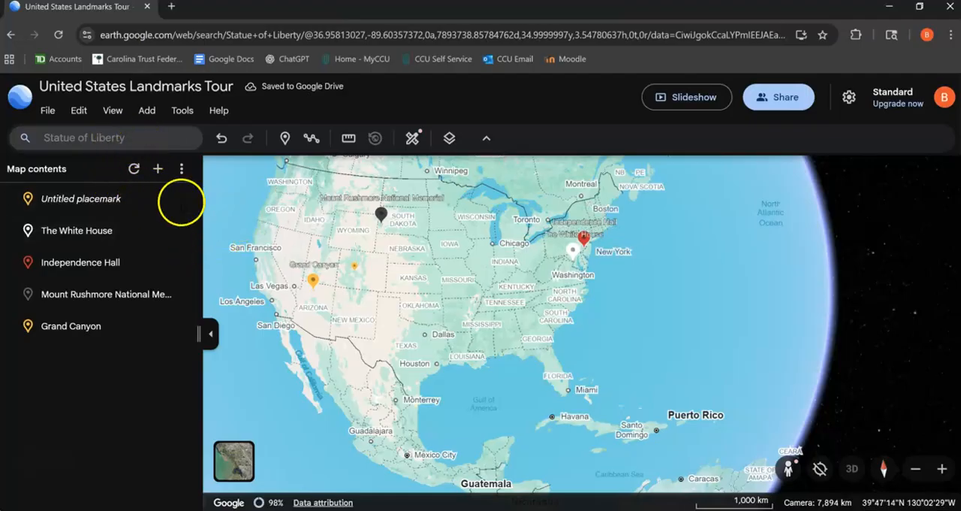
- Find the Statue of Liberty through the location search and save it to the United States Landmarks Tour project
click(141, 140)
click(129, 208)
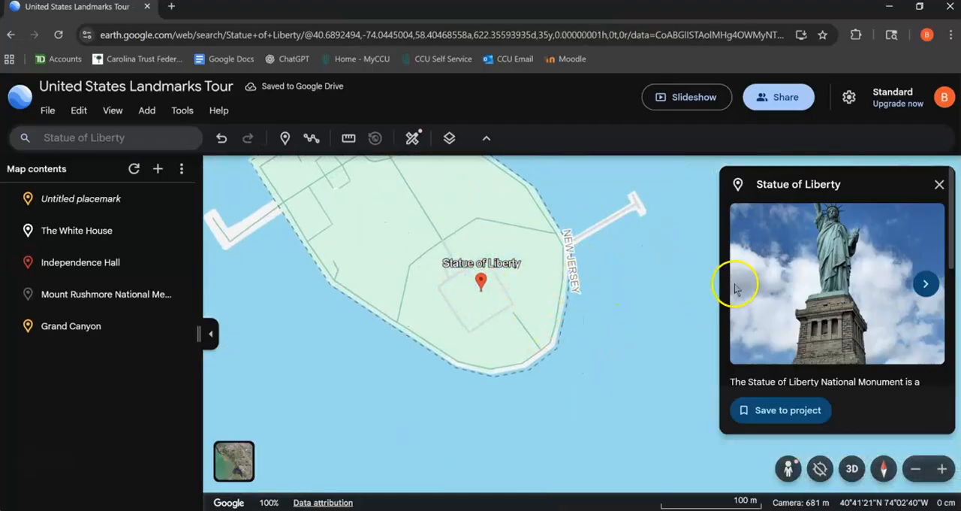
scroll(814, 263, down, 2)
scroll(811, 256, up, 2)
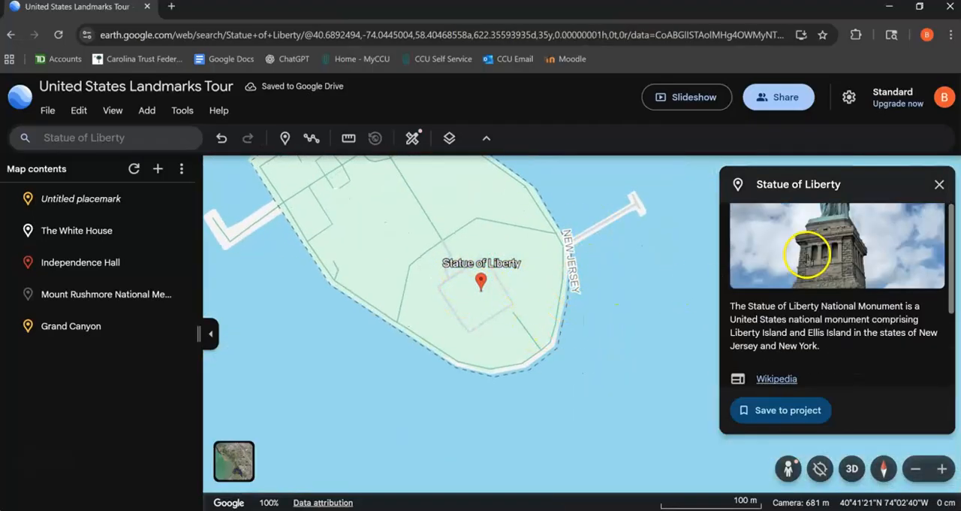
scroll(819, 349, down, 1)
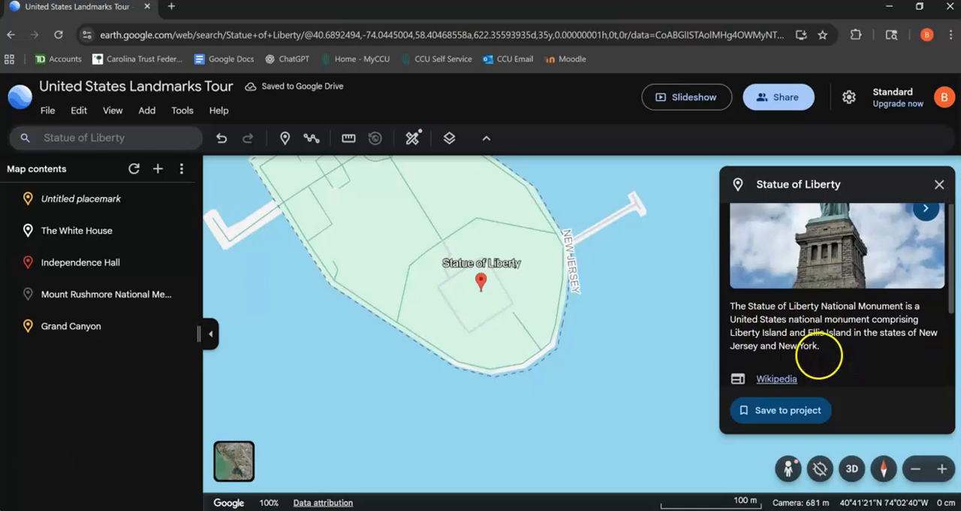
scroll(826, 315, up, 2)
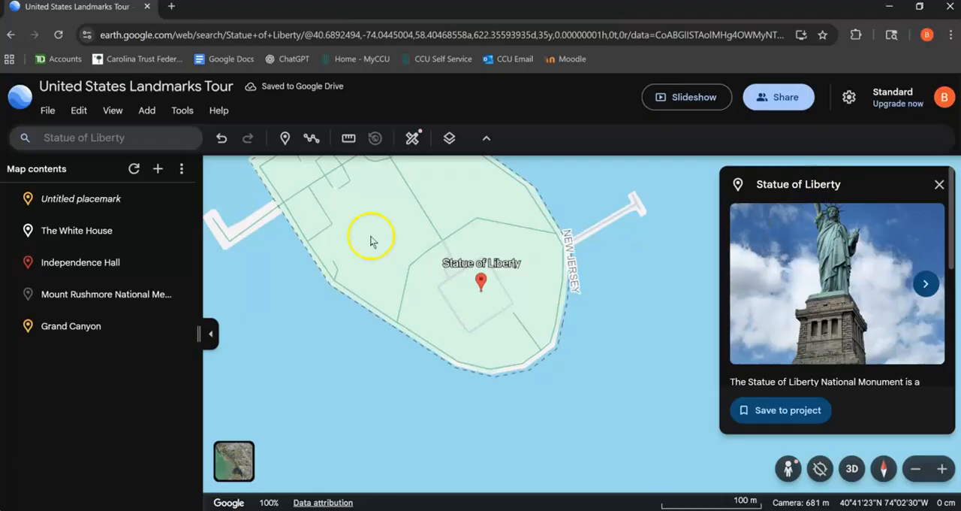
click(781, 410)
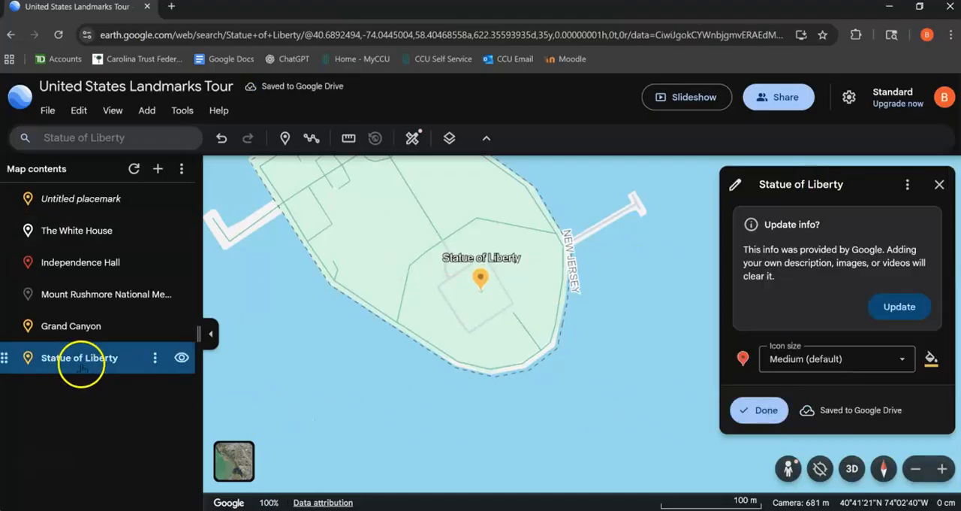
- Set the Statue of Liberty placemark's icon size to Extra large and its icon color to teal
scroll(880, 330, down, 1)
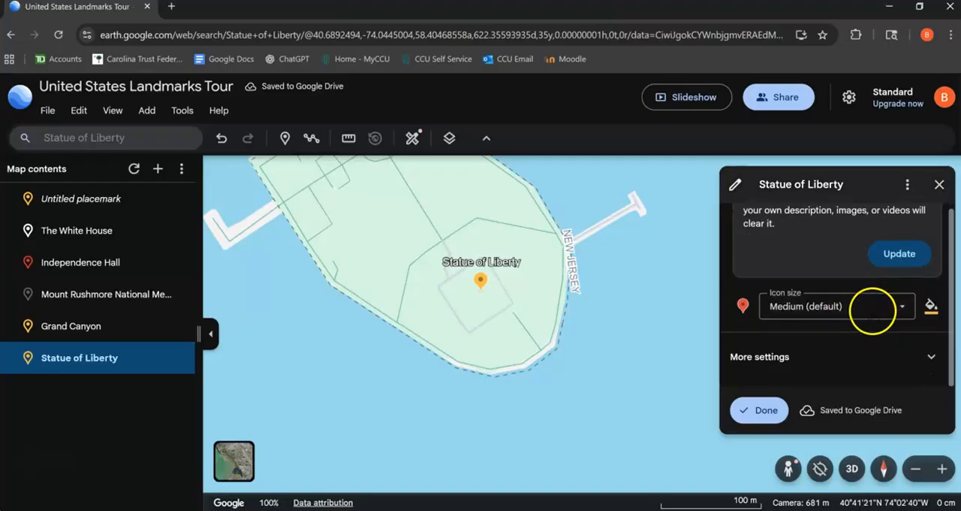
click(907, 305)
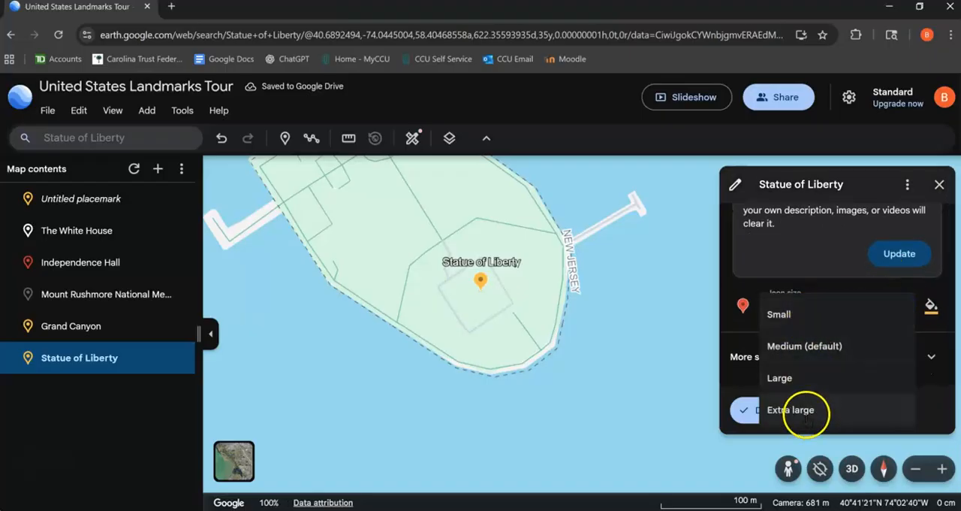
click(807, 410)
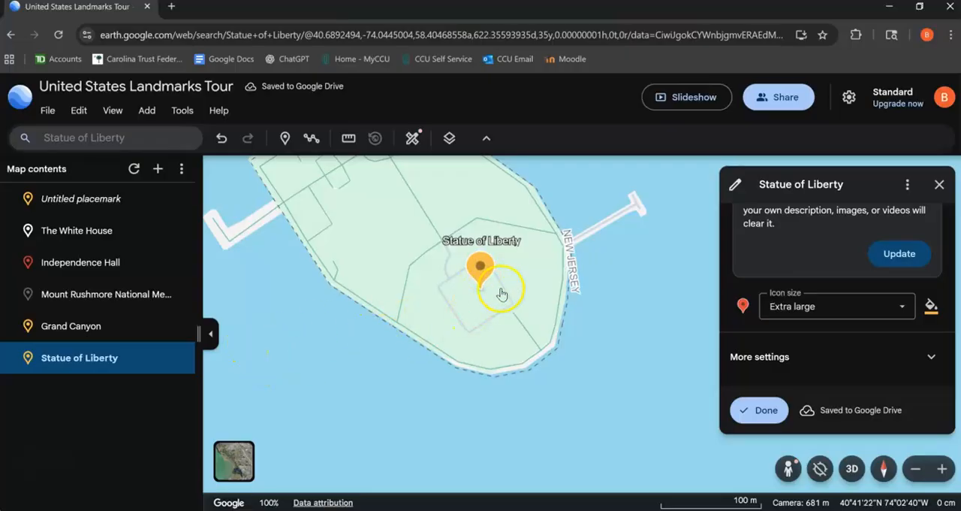
click(932, 306)
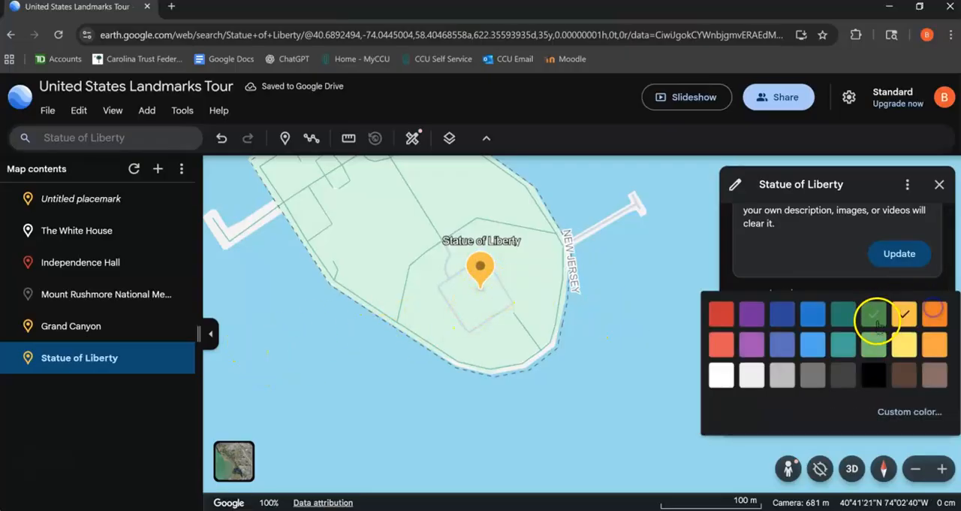
click(845, 336)
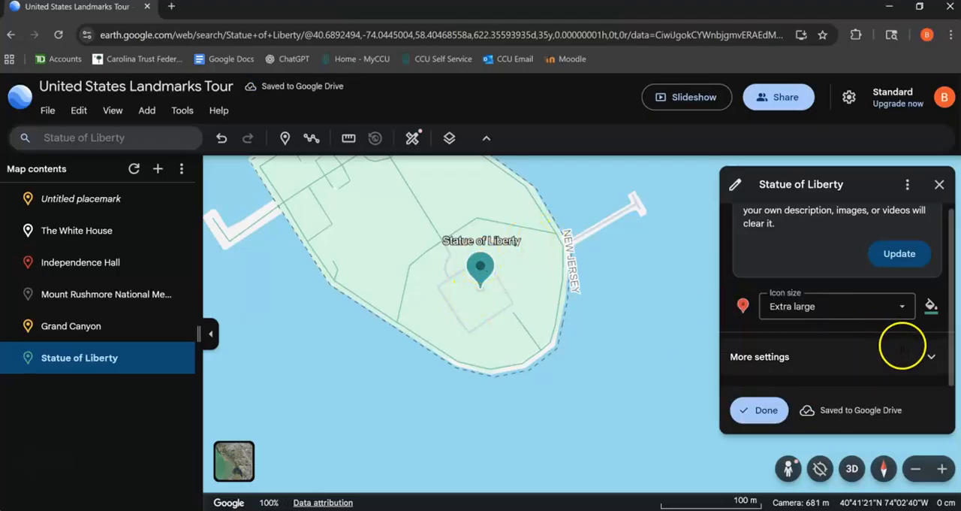
- Set the Statue of Liberty placemark's label size to Large in its additional settings
click(931, 356)
scroll(841, 348, down, 3)
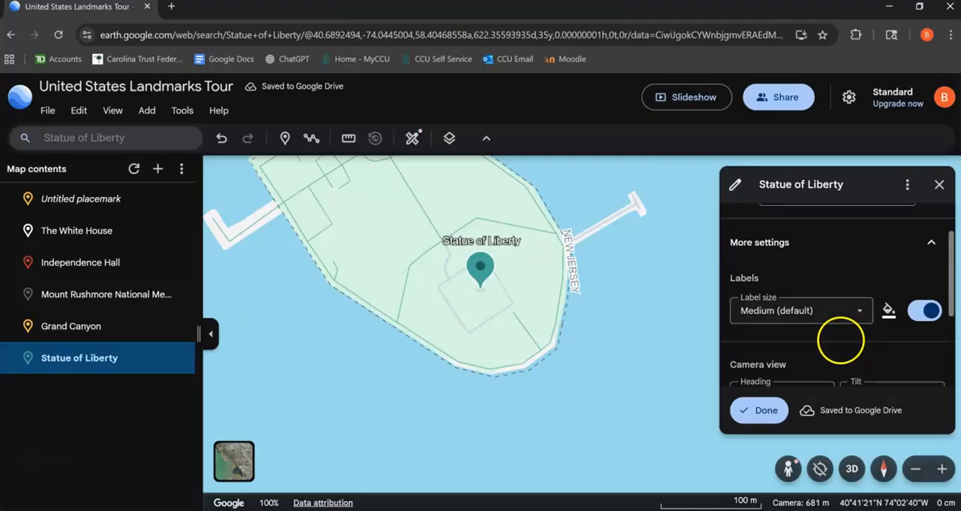
click(862, 308)
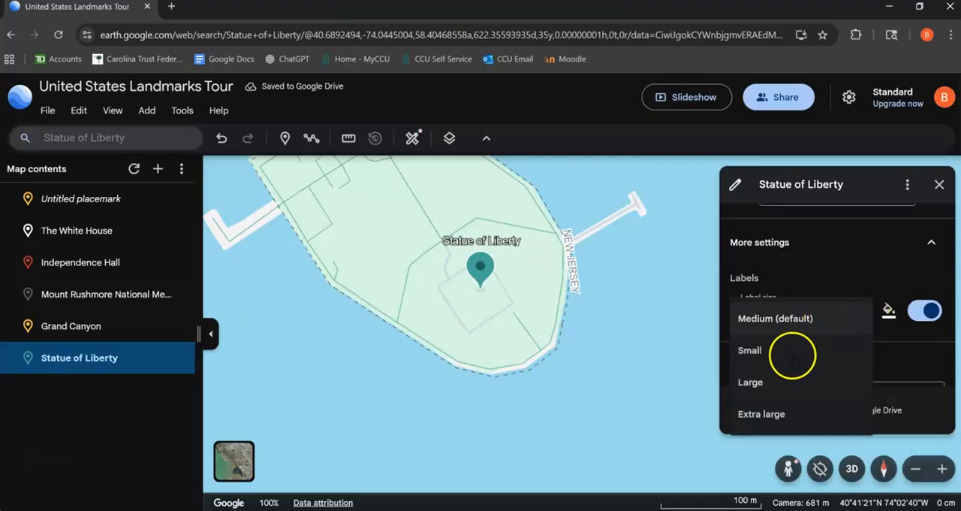
click(764, 383)
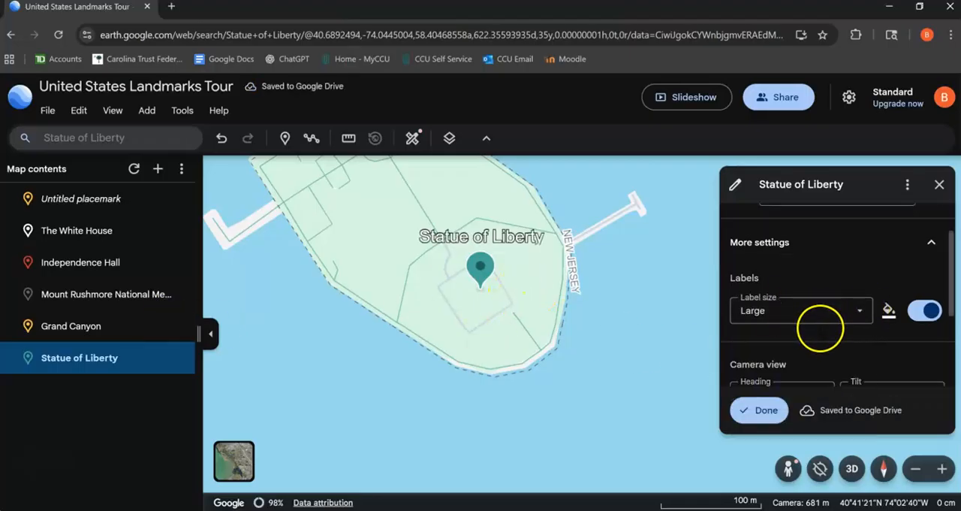
- Replace the Google-provided info with the description "Statue of Liberty", "-Gifted from France in 1884" and "-Originally copper in color" on separate lines
scroll(819, 329, up, 1)
scroll(819, 329, up, 3)
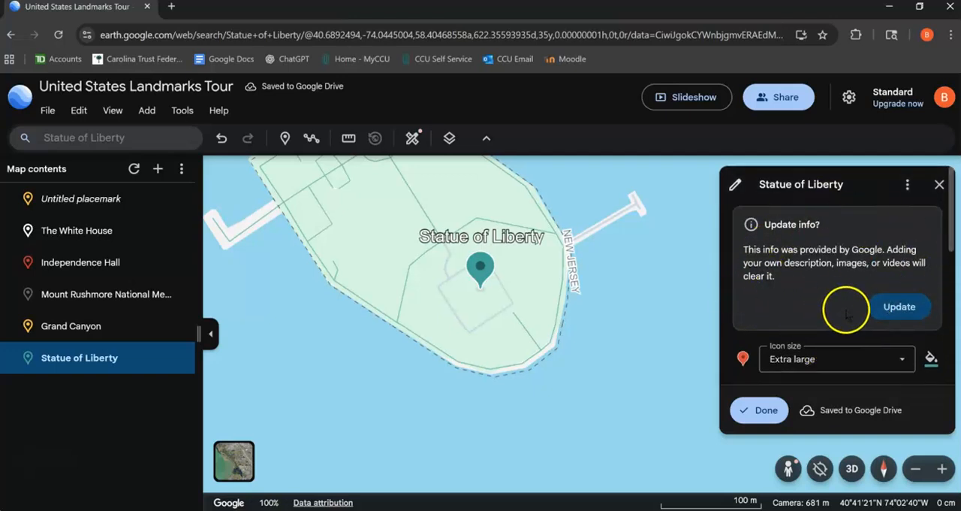
click(899, 310)
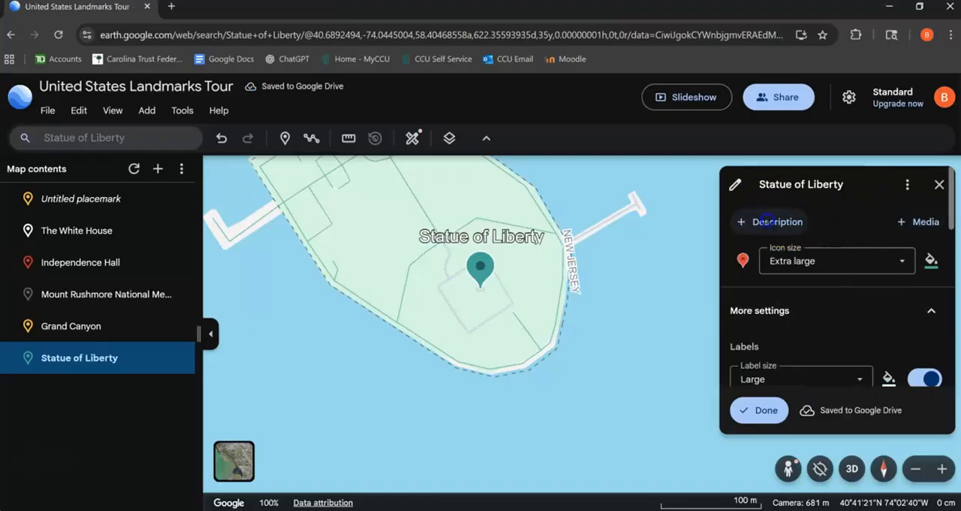
click(747, 222)
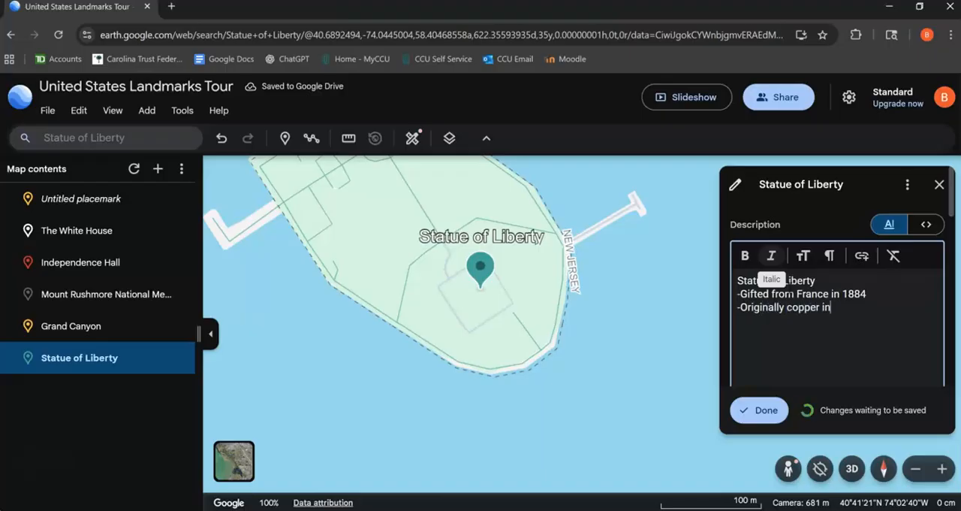
triple_click(882, 297)
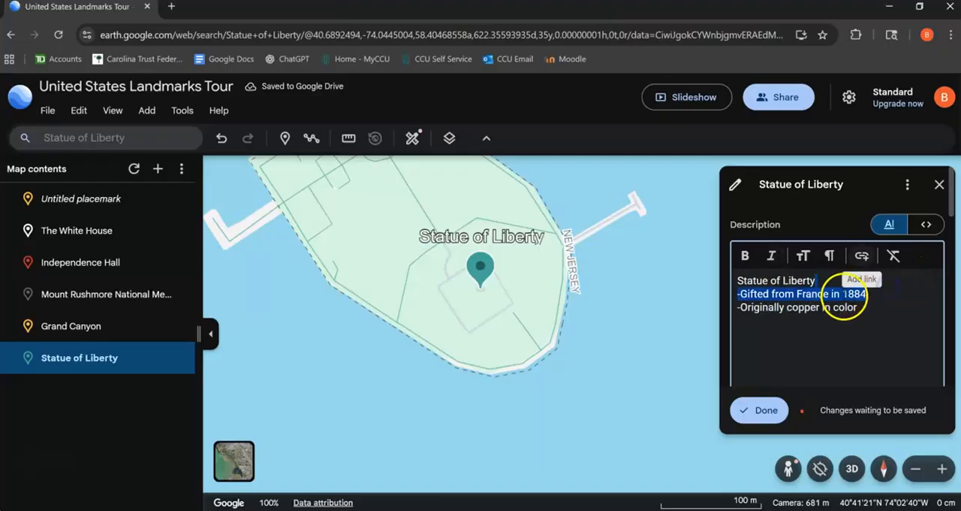
click(873, 315)
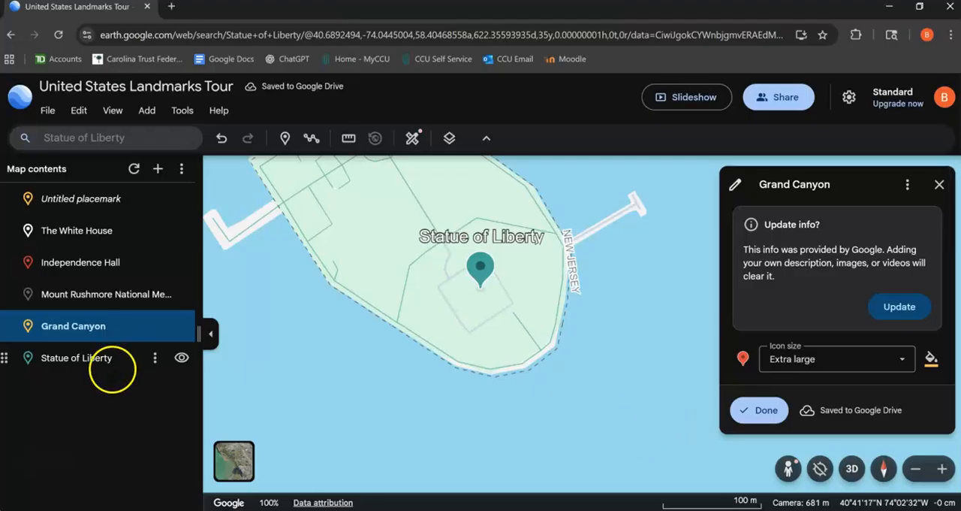
- Upload the Lady Liberty image from the EDUC 204 folder to the Statue of Liberty placemark and finish editing it
click(113, 358)
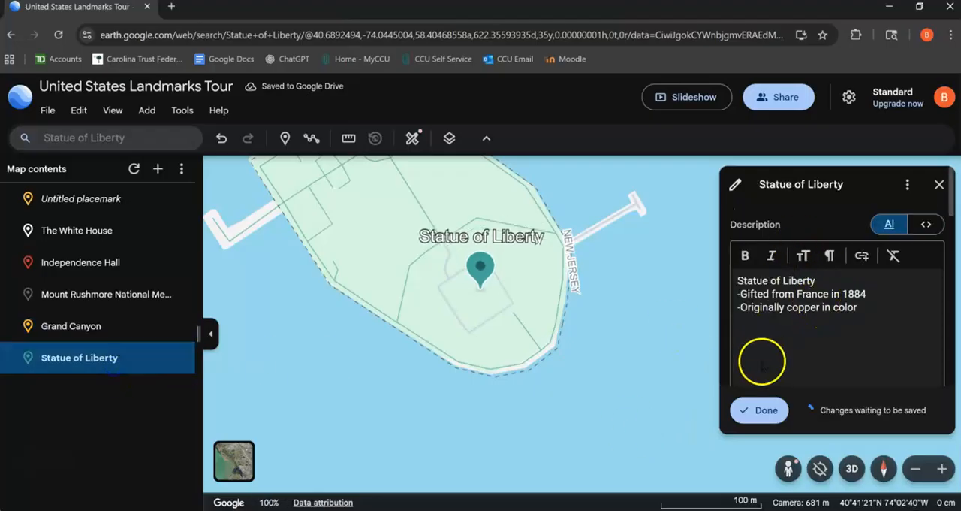
scroll(796, 240, down, 1)
scroll(793, 225, down, 1)
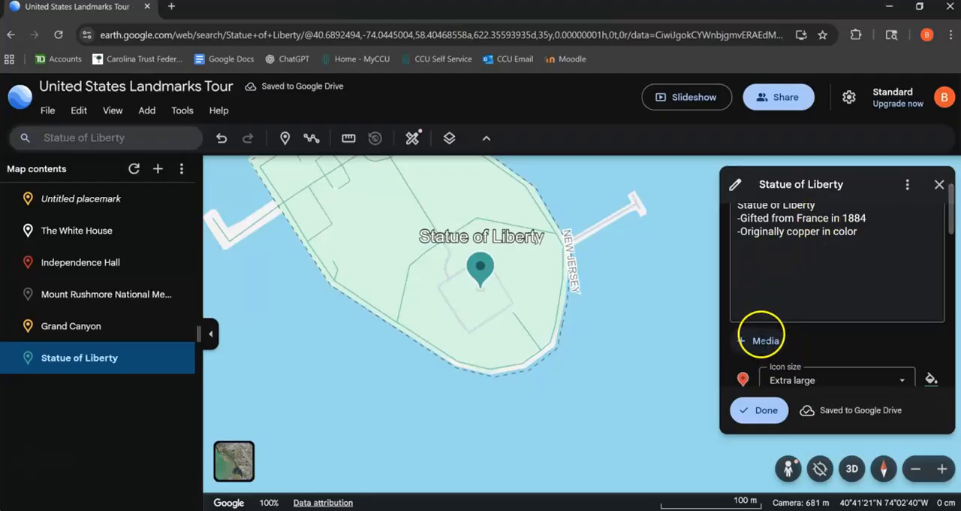
click(760, 340)
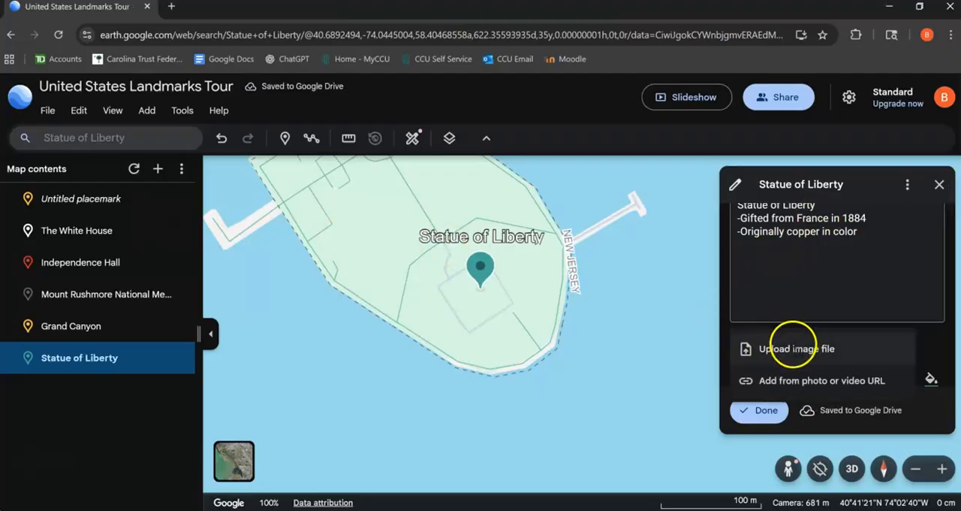
click(308, 109)
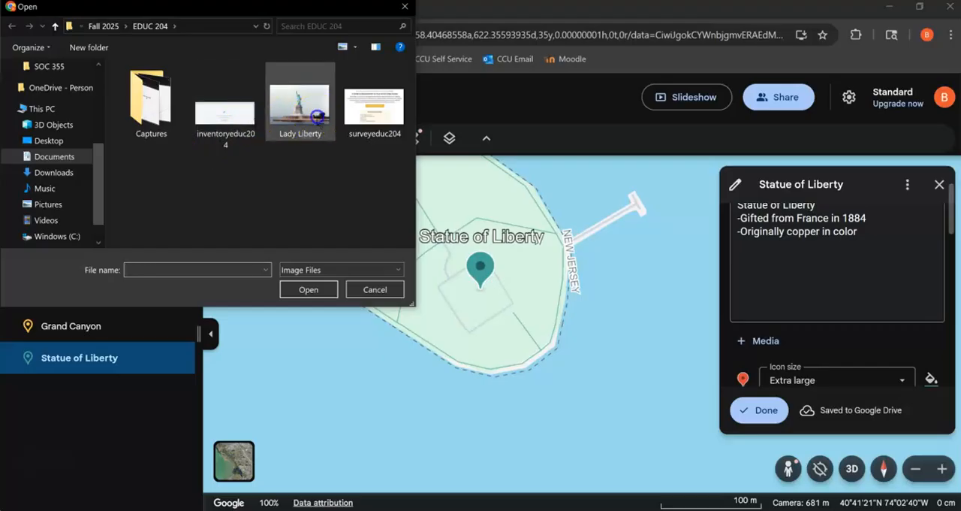
click(309, 289)
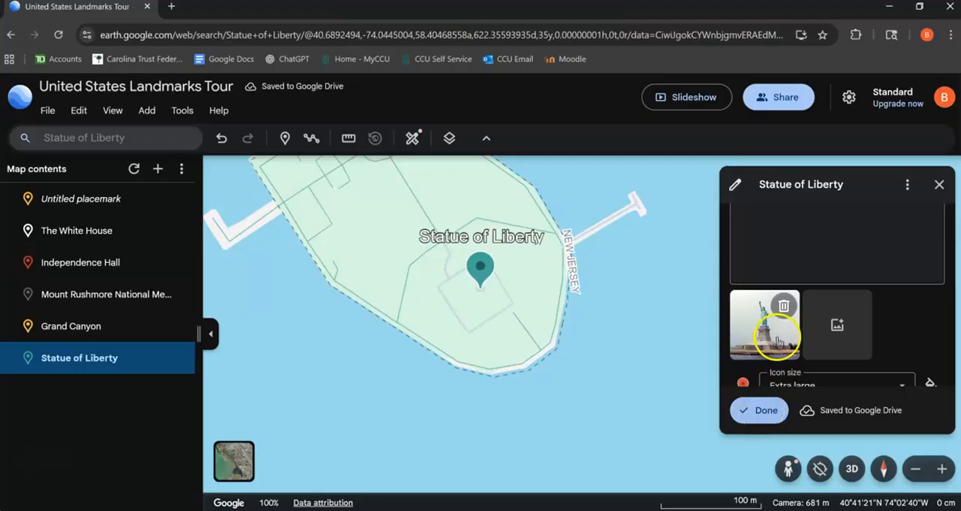
click(759, 411)
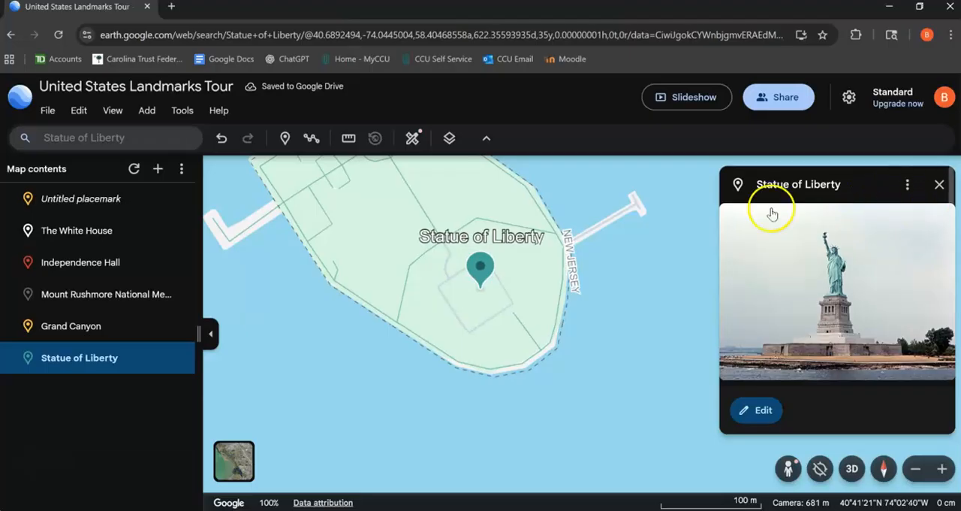
- Present the tour as a slideshow and advance through The White House to Independence Hall
click(651, 100)
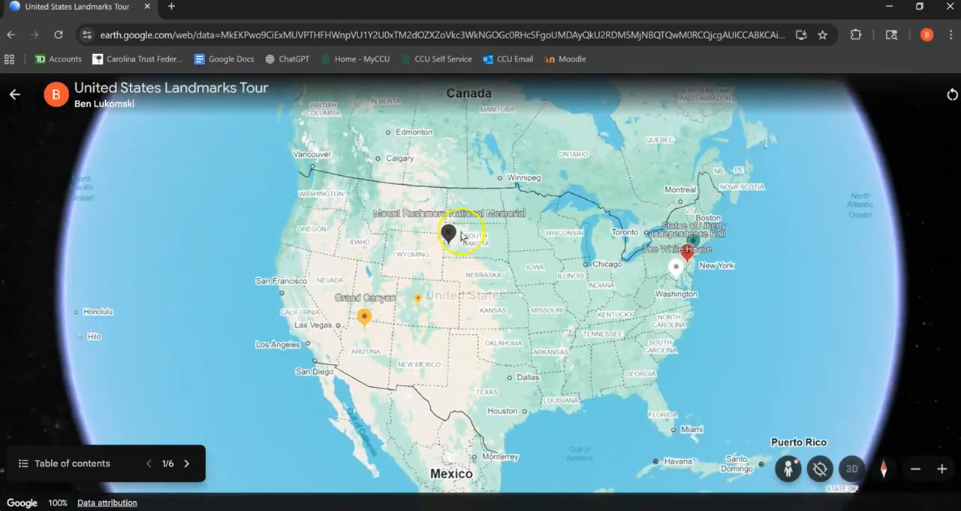
key(Right)
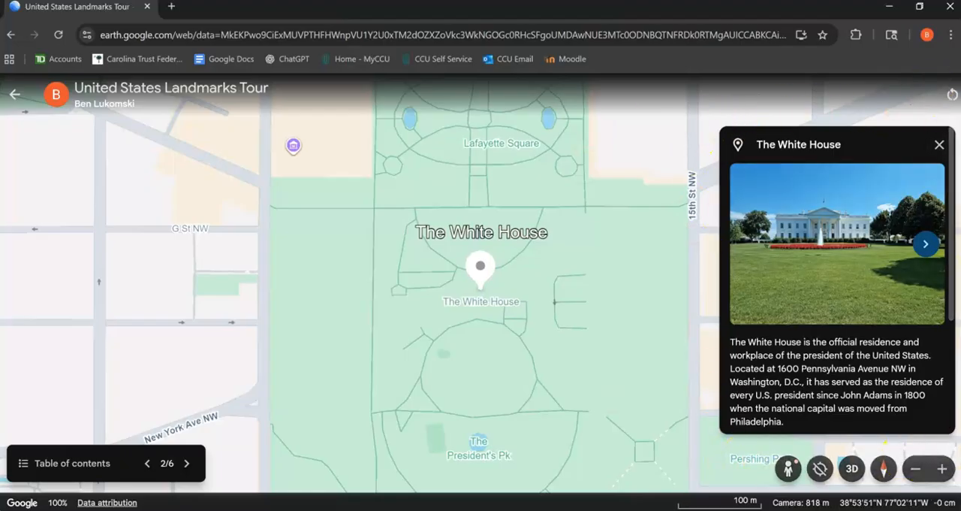
key(Page_Down)
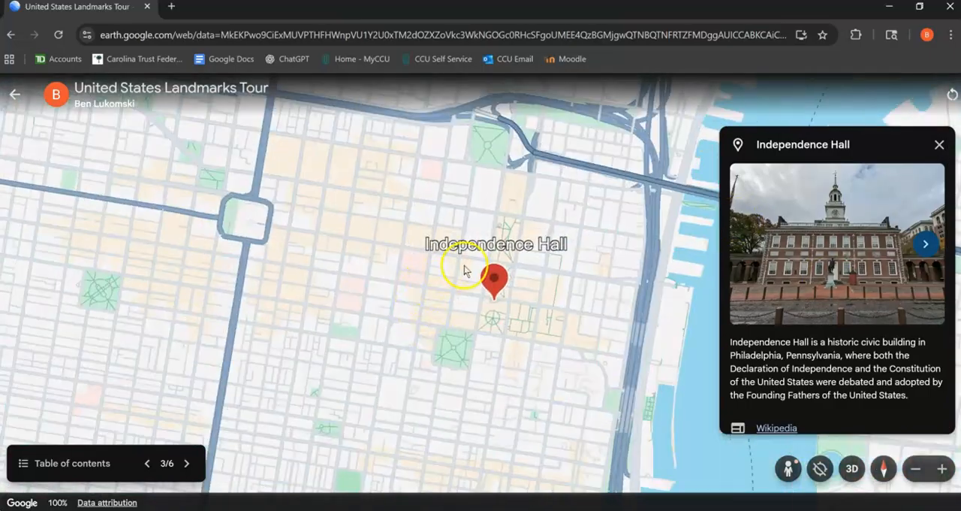
- View the first photo in Independence Hall's image gallery full size and return to the slideshow
click(863, 228)
click(169, 209)
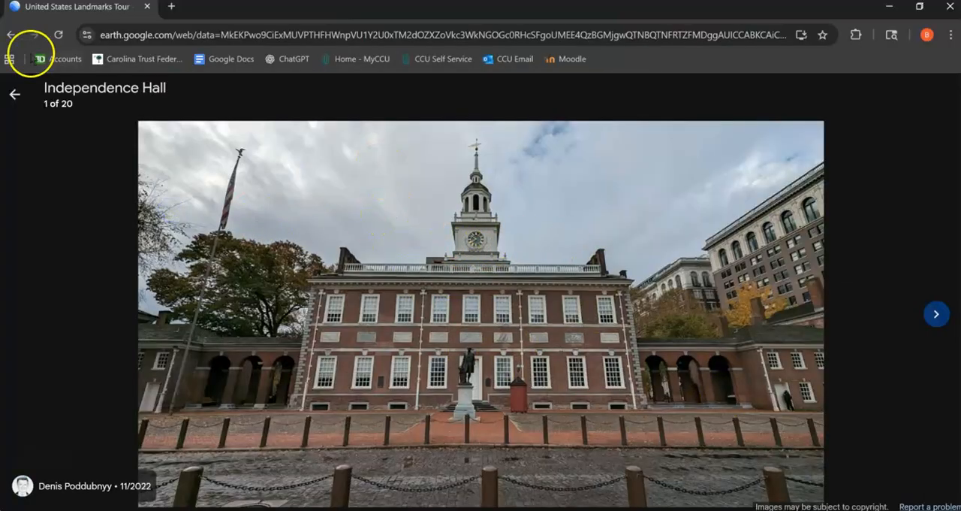
click(14, 93)
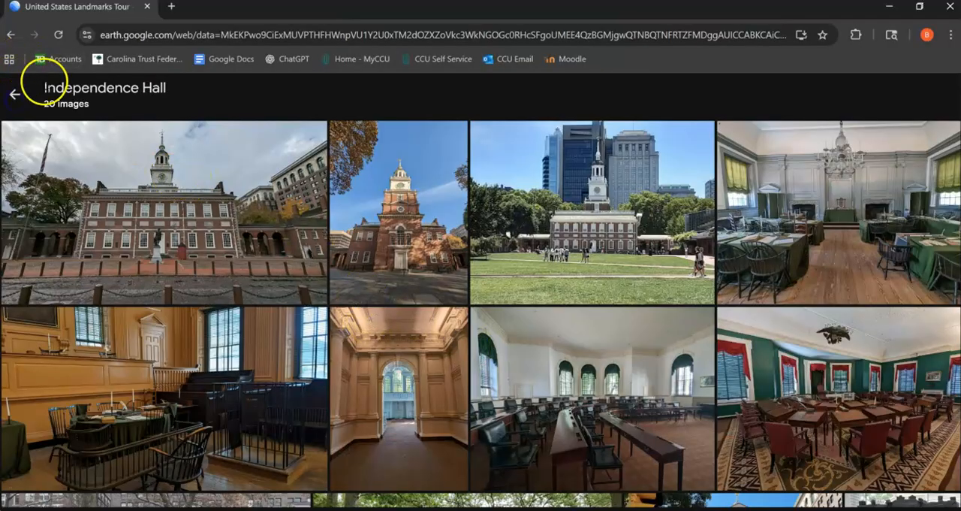
click(17, 94)
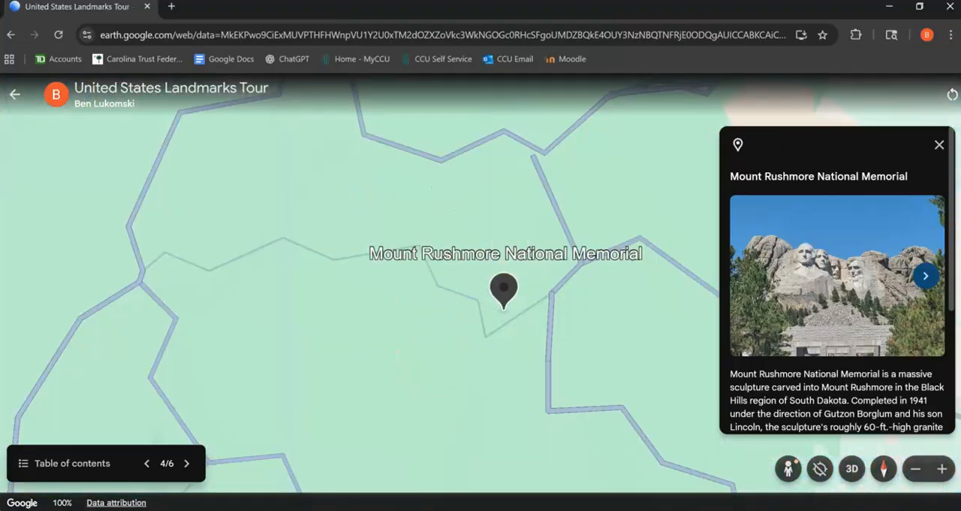
- Advance the slideshow through the Grand Canyon to the Statue of Liberty and exit the presentation
click(187, 464)
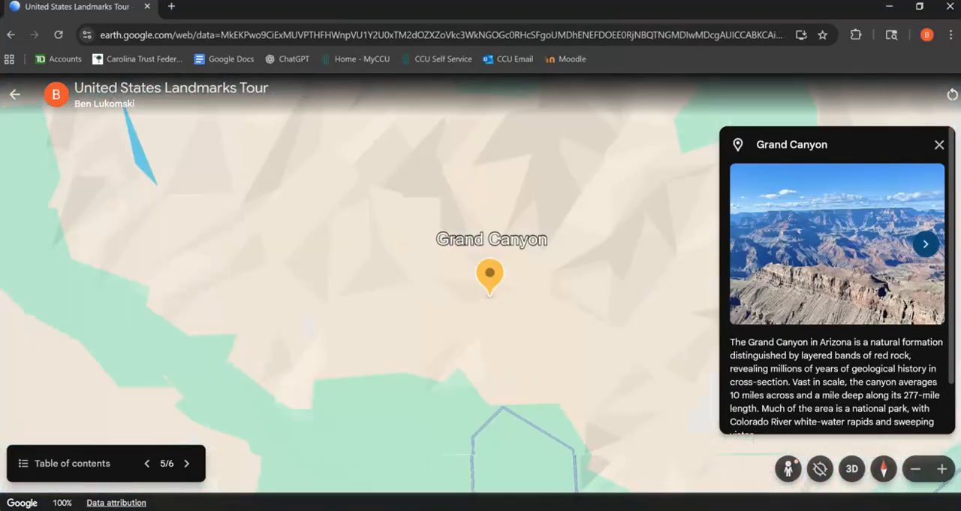
key(Right)
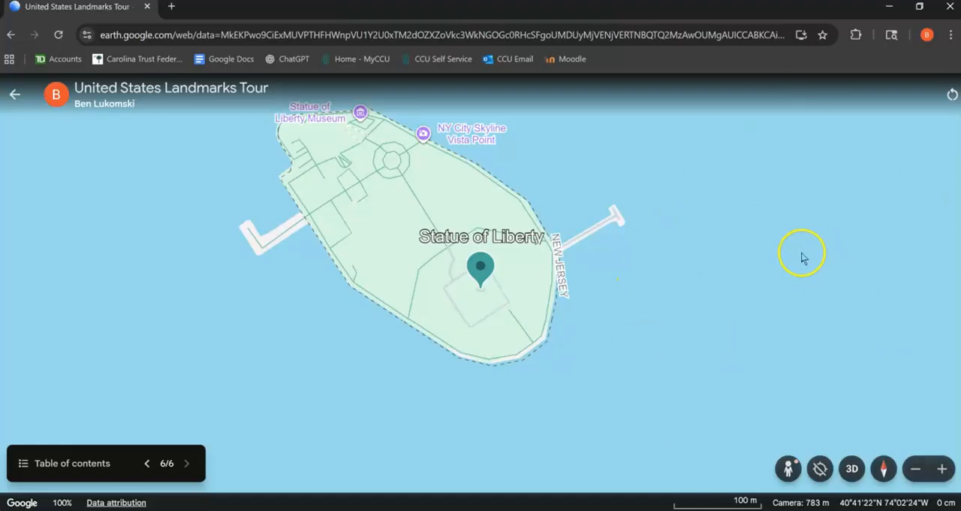
key(Escape)
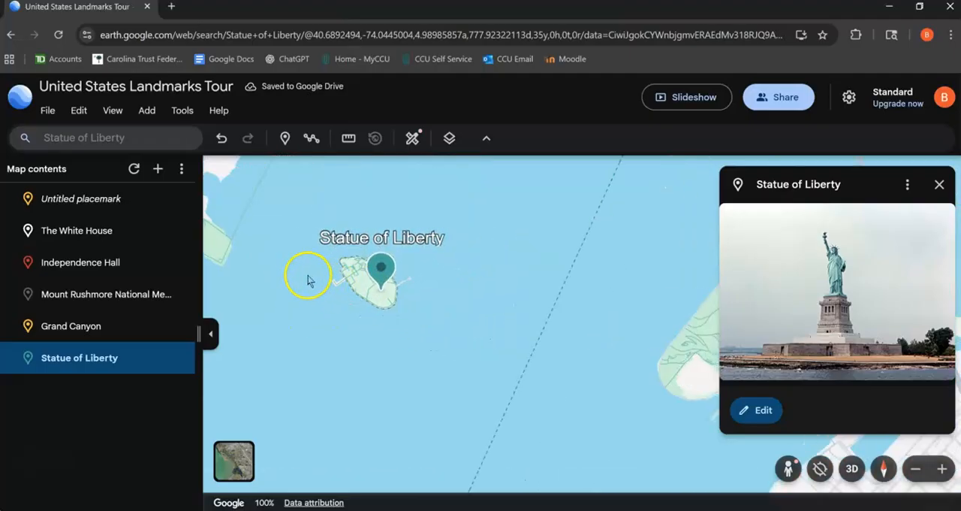
- Zoom the map out from the Statue of Liberty to view the whole globe
scroll(330, 250, down, 10)
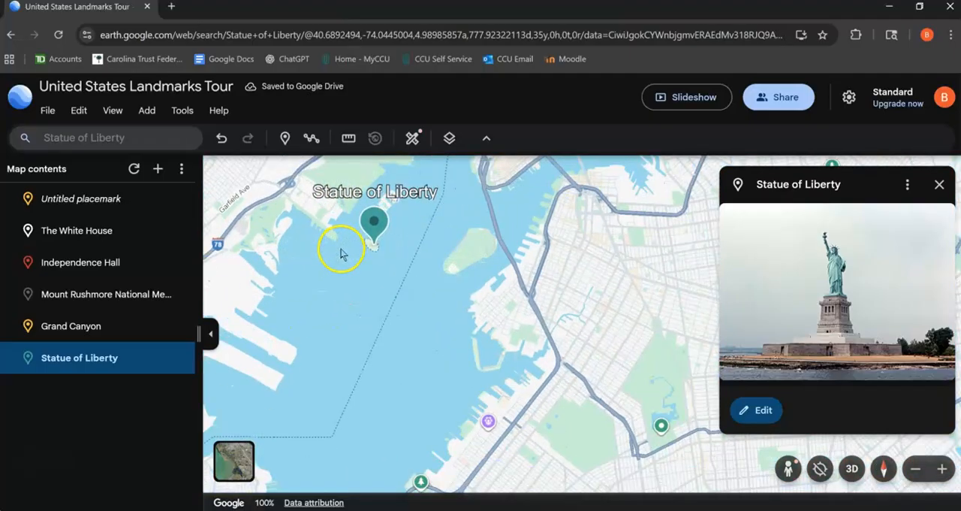
scroll(371, 252, down, 10)
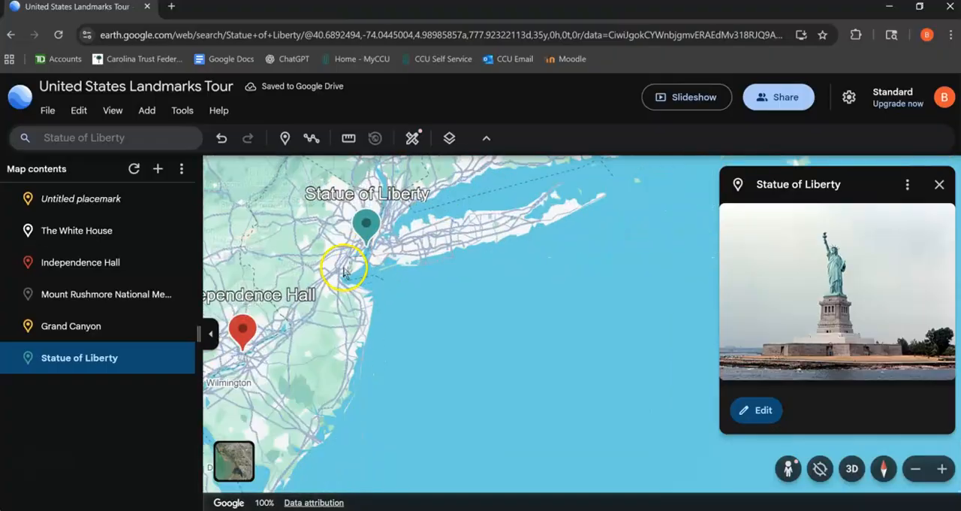
scroll(354, 265, down, 10)
- Rotate the globe across the Pacific, Asia, Europe and the Atlantic back to the Americas, zooming out further on the way
drag(360, 306, 470, 343)
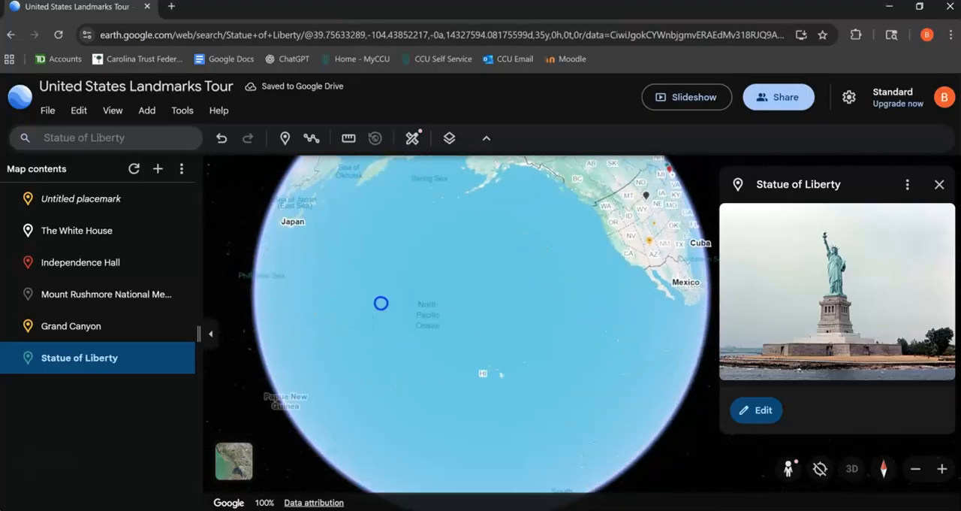
mouse_move(333, 284)
mouse_down()
mouse_move(393, 285)
mouse_move(345, 283)
mouse_up()
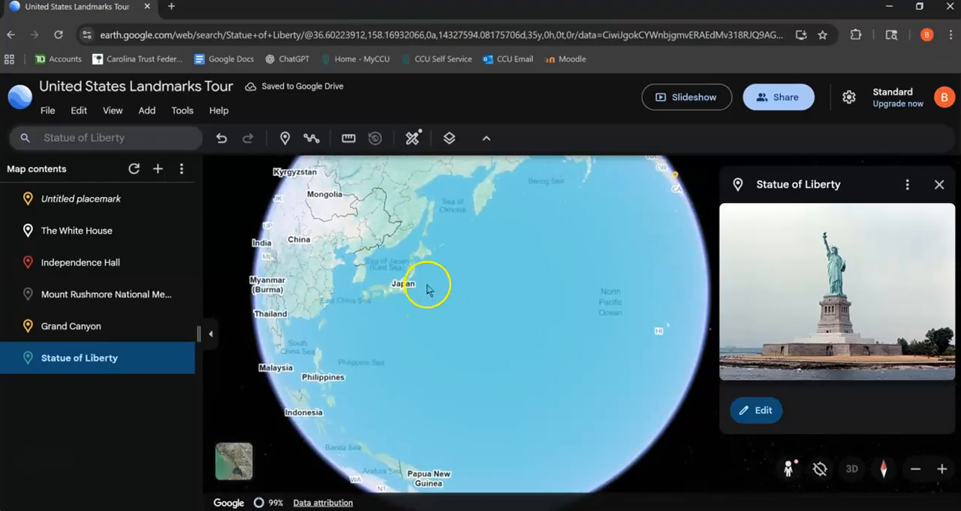
drag(405, 310, 451, 296)
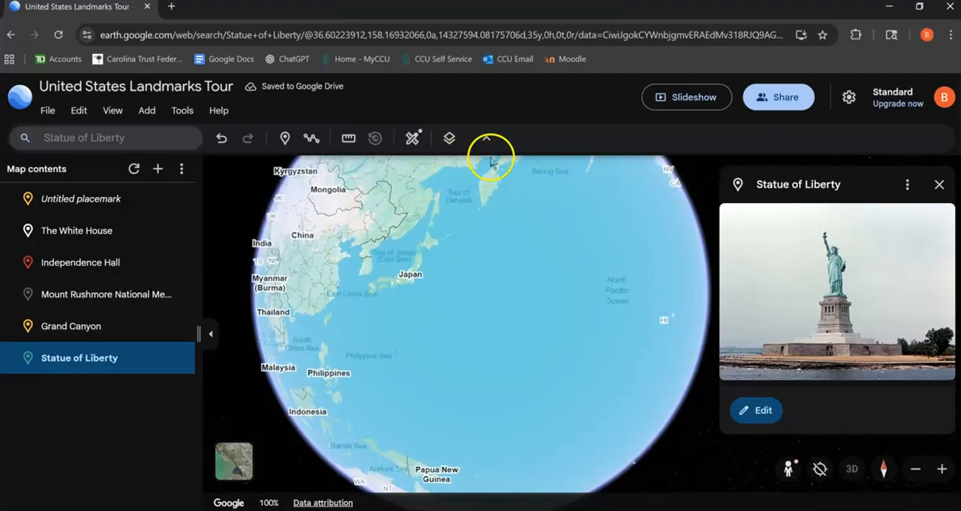
drag(341, 298, 522, 288)
drag(277, 299, 388, 265)
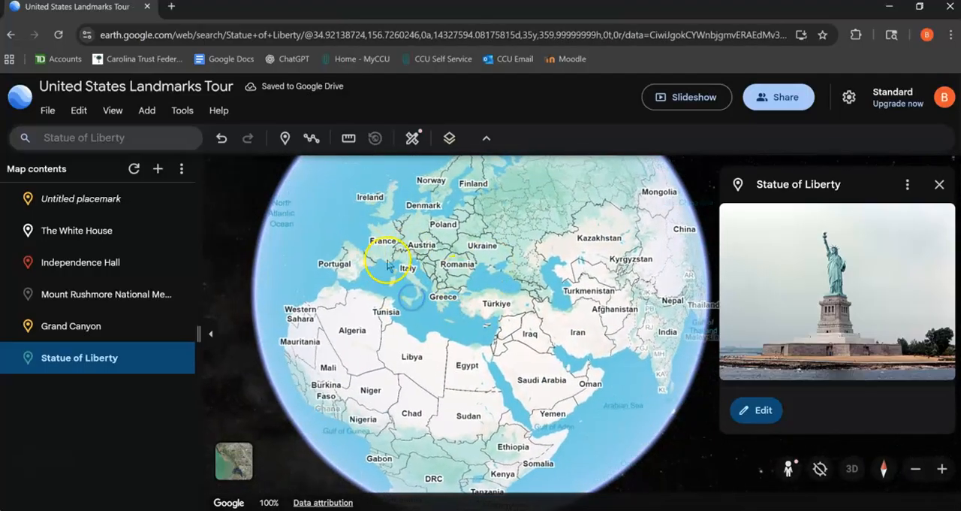
drag(329, 293, 463, 258)
drag(318, 262, 378, 281)
scroll(425, 278, down, 3)
drag(427, 257, 454, 290)
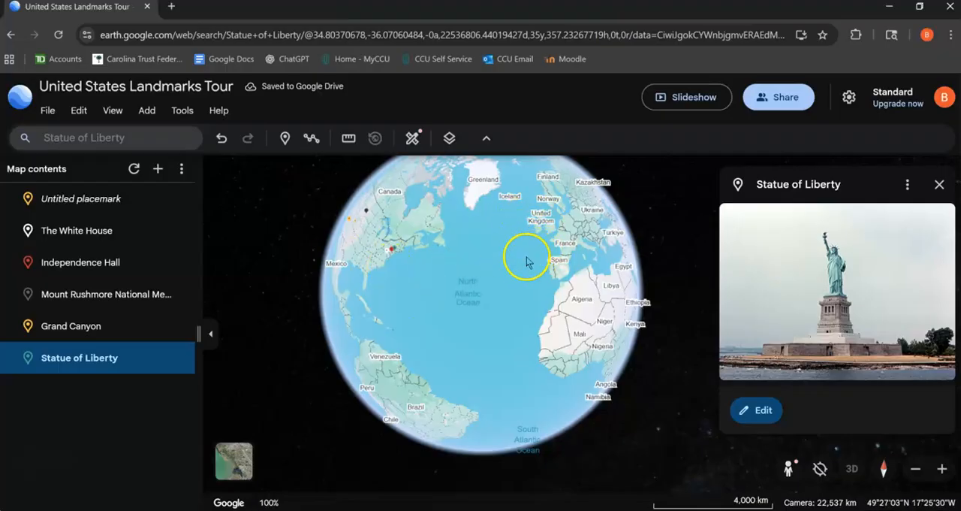
drag(403, 318, 463, 318)
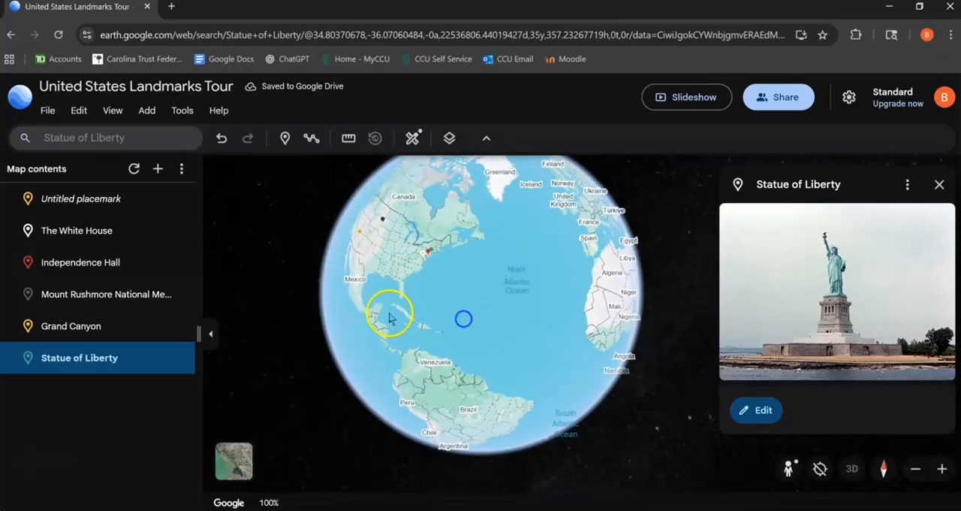